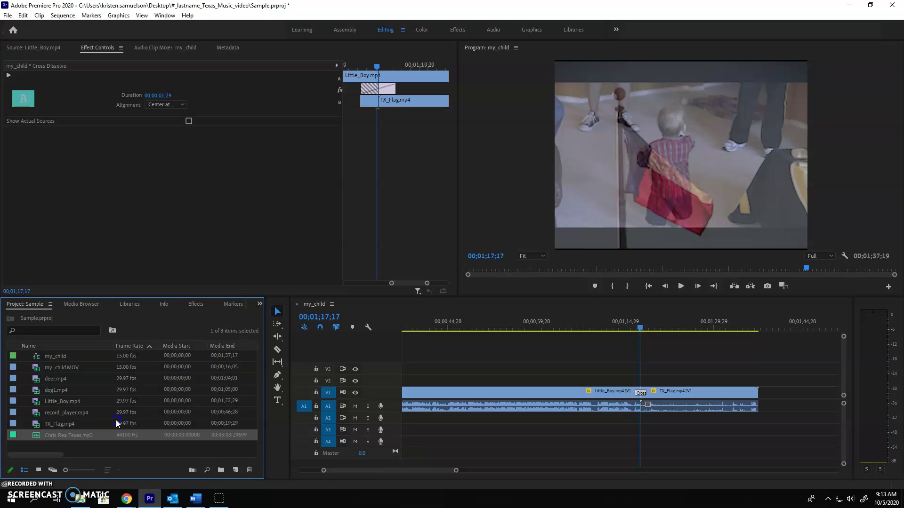
Expand the Audio 1 track in the timeline and look over the waveforms from the first clip onward.
{"action": "left_click", "coordinate": [454, 408]}
{"action": "left_click_drag", "start_coordinate": [426, 474], "coordinate": [376, 475]}
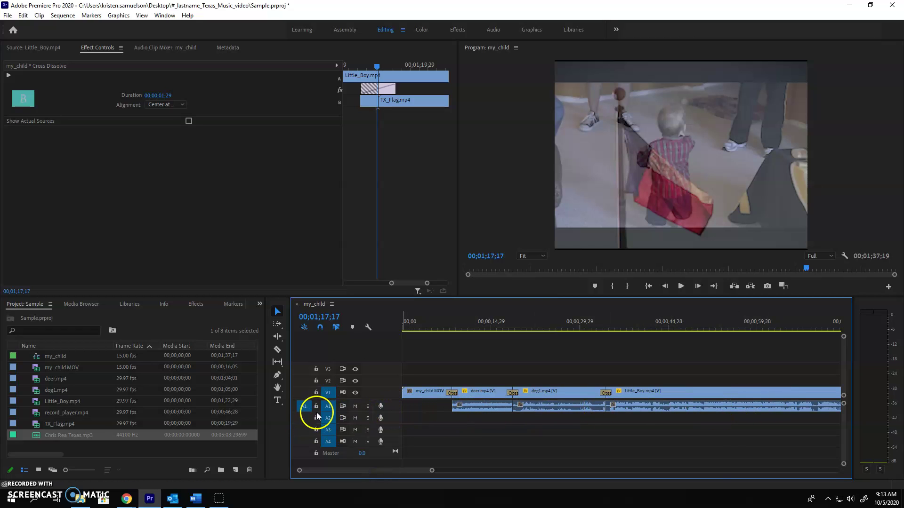
{"action": "double_click", "coordinate": [397, 418]}
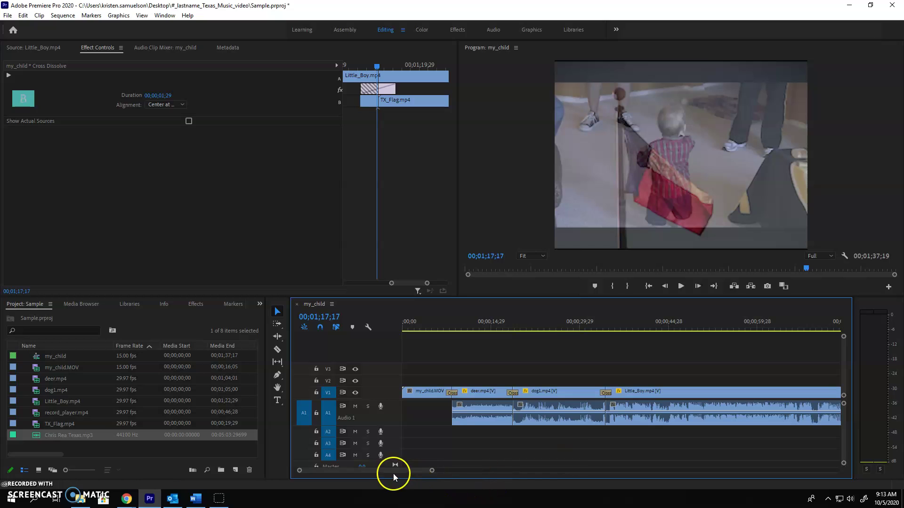
{"action": "scroll", "coordinate": [393, 473], "scroll_direction": "right", "scroll_amount": 3}
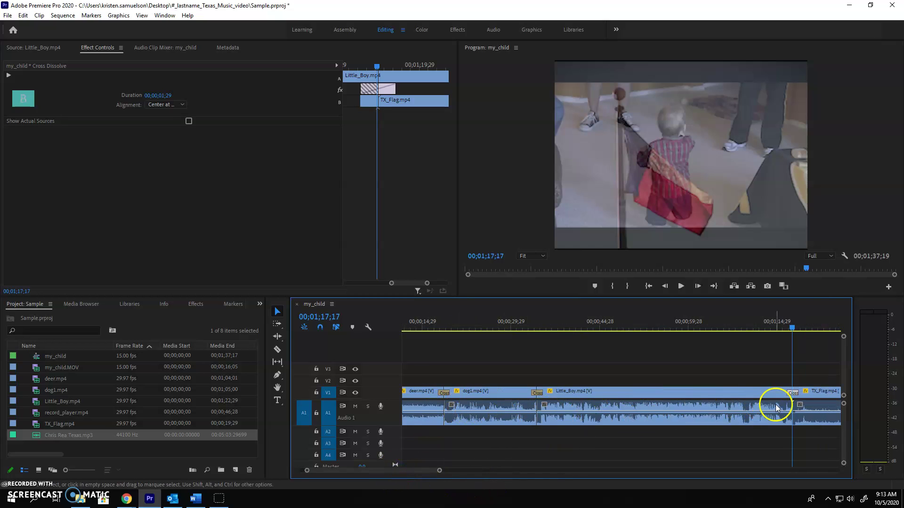
{"action": "scroll", "coordinate": [405, 473], "scroll_direction": "left", "scroll_amount": 3}
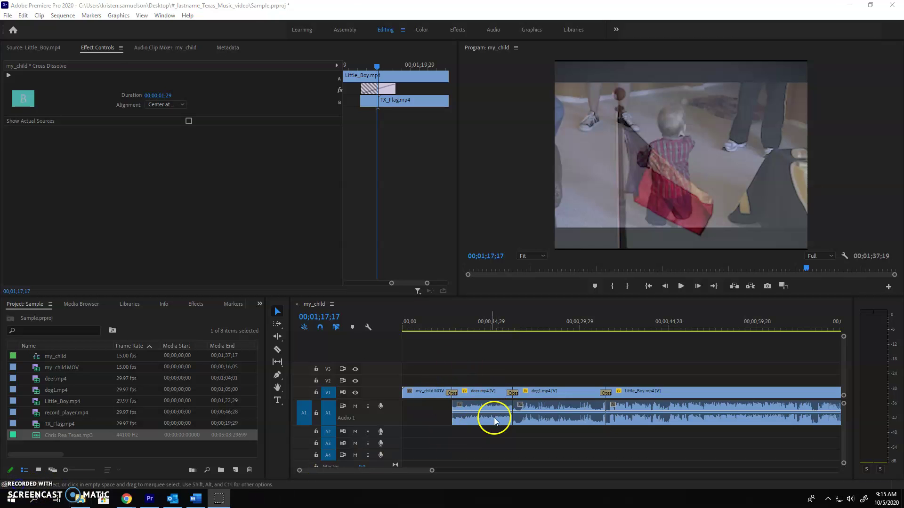
Lower the volume level of the deer.mp4 clip's audio to about -46.5 dB along its whole length.
{"action": "left_click", "coordinate": [495, 420]}
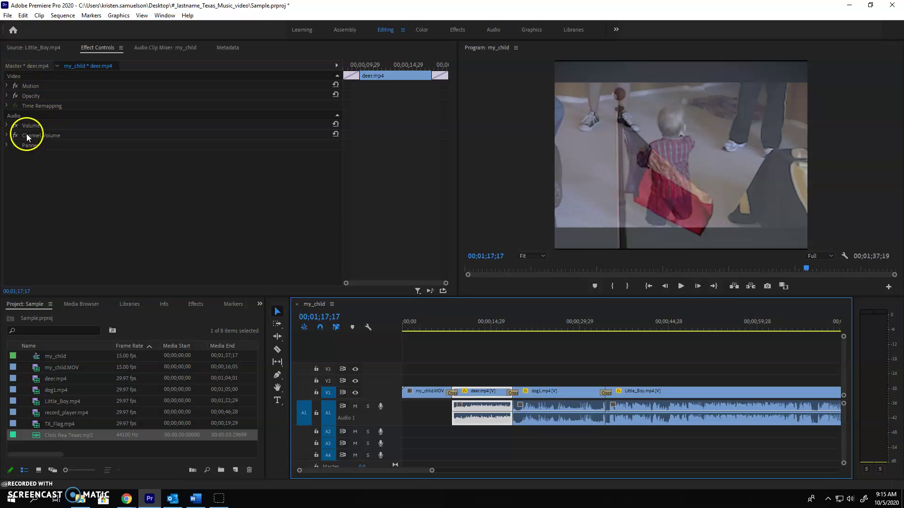
{"action": "left_click", "coordinate": [6, 126]}
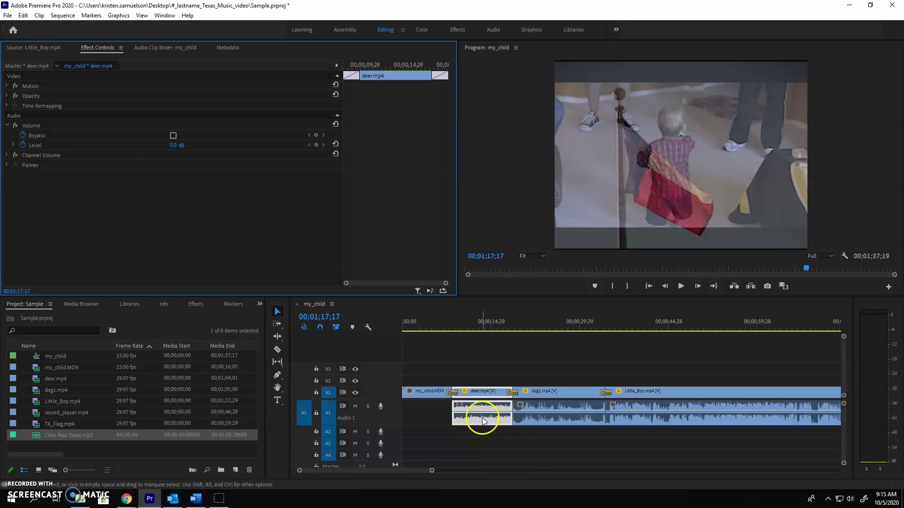
{"action": "mouse_move", "coordinate": [487, 414]}
{"action": "left_mouse_down"}
{"action": "mouse_move", "coordinate": [514, 417]}
{"action": "mouse_move", "coordinate": [492, 419]}
{"action": "left_mouse_up"}
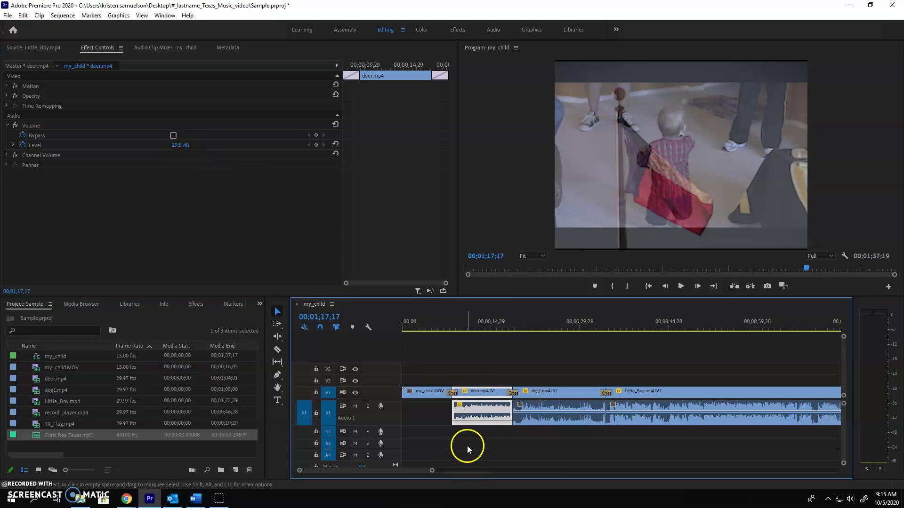
{"action": "key", "text": "ctrl+z"}
{"action": "left_click_drag", "start_coordinate": [491, 414], "coordinate": [488, 421]}
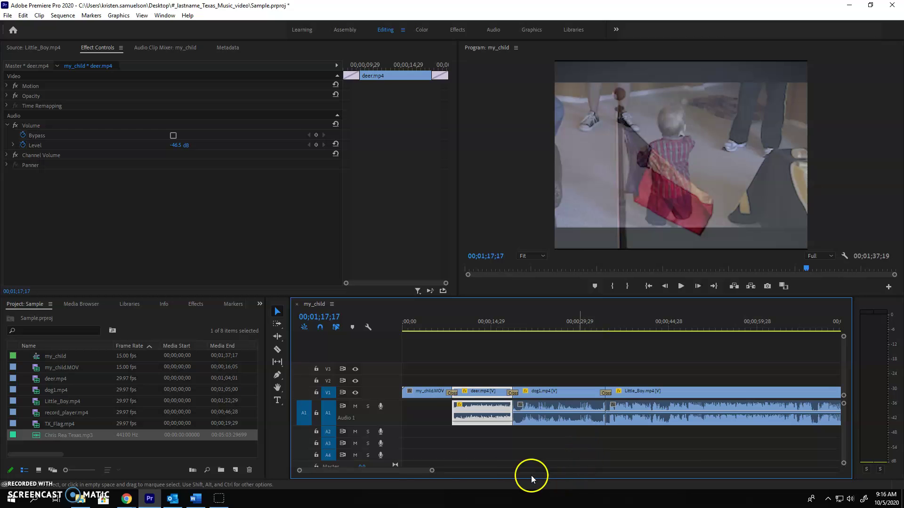
Place the playhead at 00;00;18;23 by the deer/dog1 cut and turn off volume Level keyframing for deer.mp4.
{"action": "left_click_drag", "start_coordinate": [529, 323], "coordinate": [513, 319]}
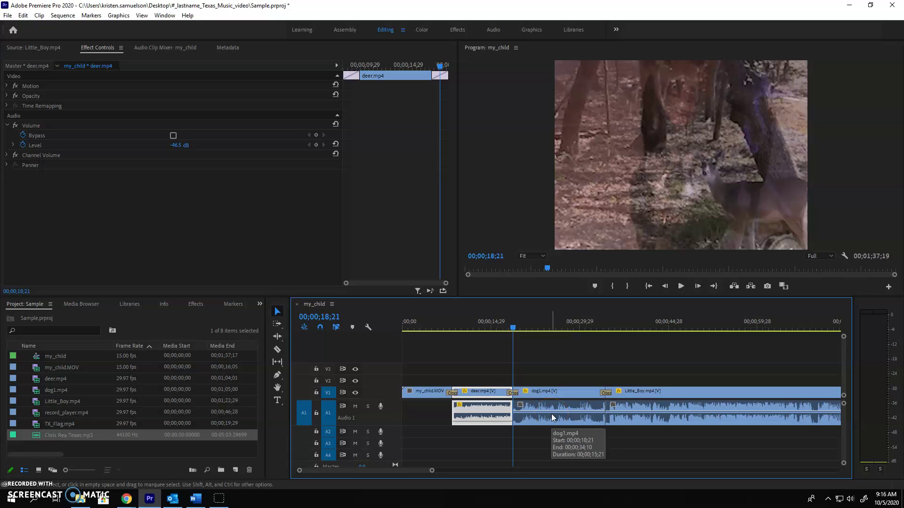
{"action": "left_click", "coordinate": [519, 330]}
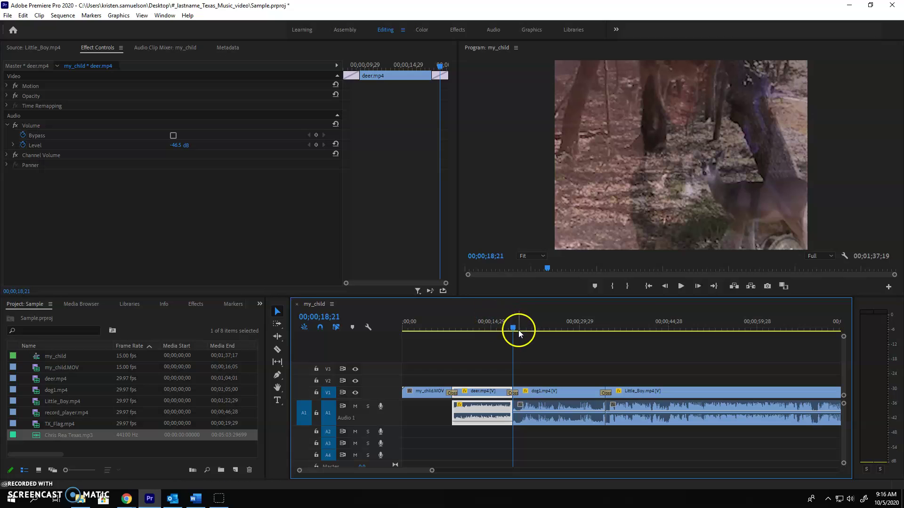
{"action": "left_click_drag", "start_coordinate": [513, 329], "coordinate": [515, 329]}
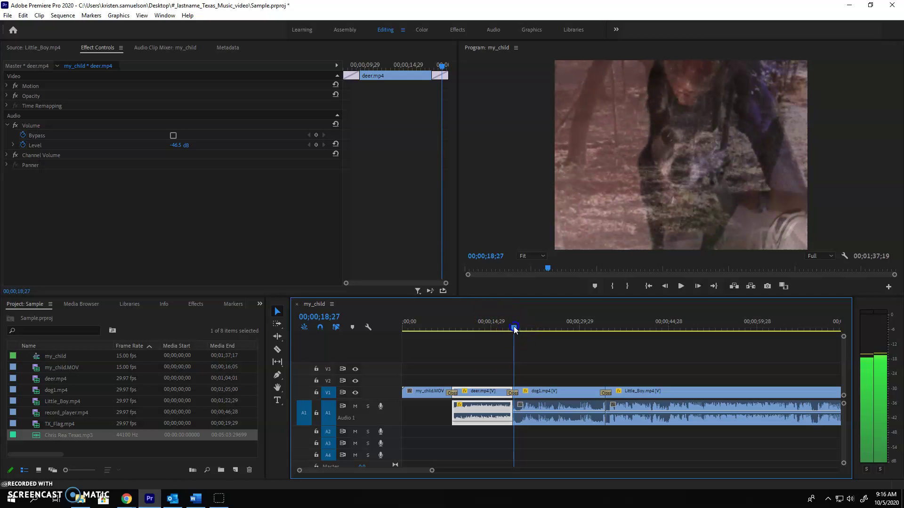
{"action": "left_click", "coordinate": [135, 201]}
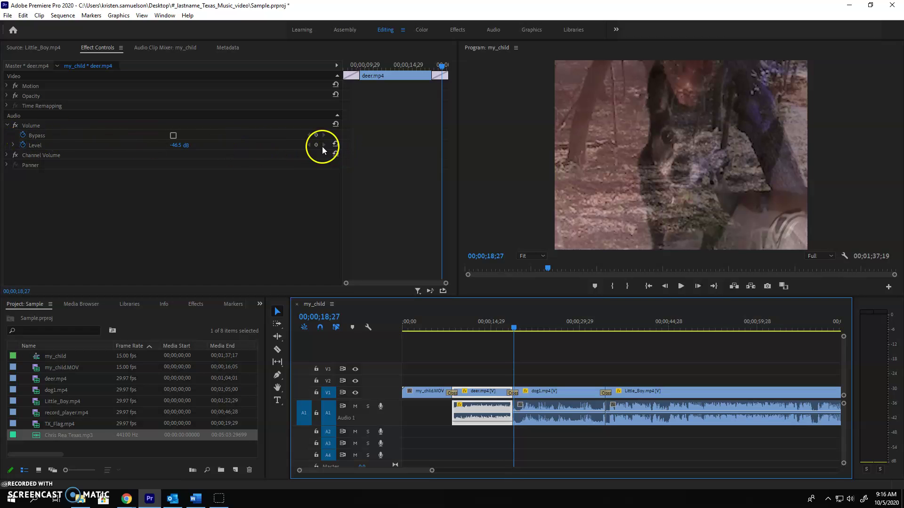
{"action": "left_click_drag", "start_coordinate": [431, 470], "coordinate": [409, 471]}
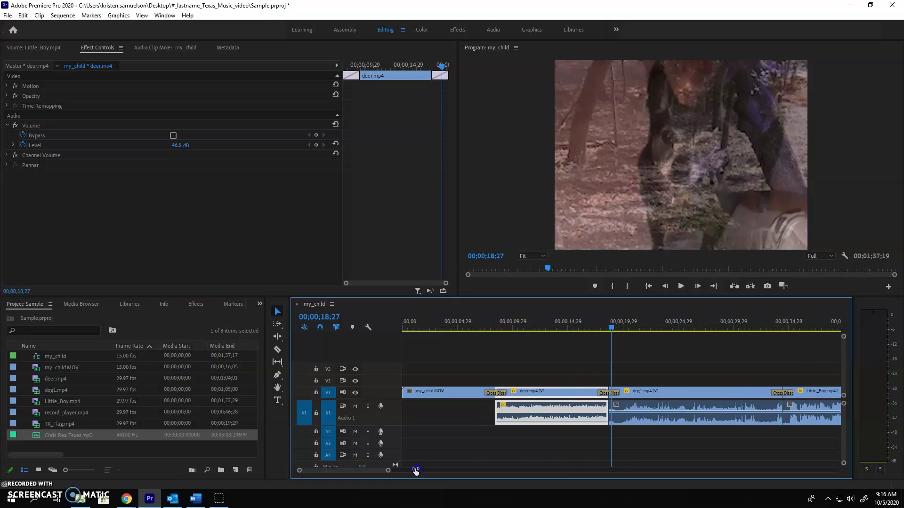
{"action": "left_click", "coordinate": [611, 329]}
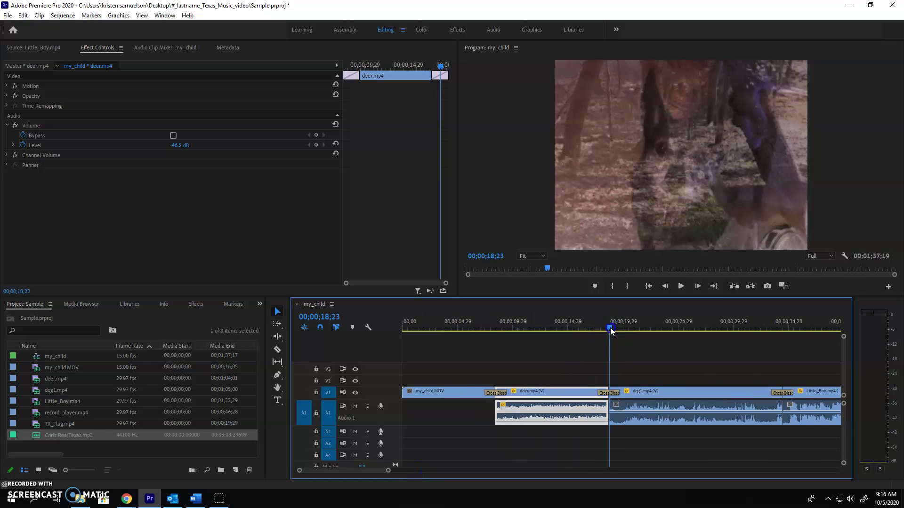
{"action": "left_click", "coordinate": [470, 133]}
{"action": "left_click", "coordinate": [225, 198]}
{"action": "left_click", "coordinate": [606, 411]}
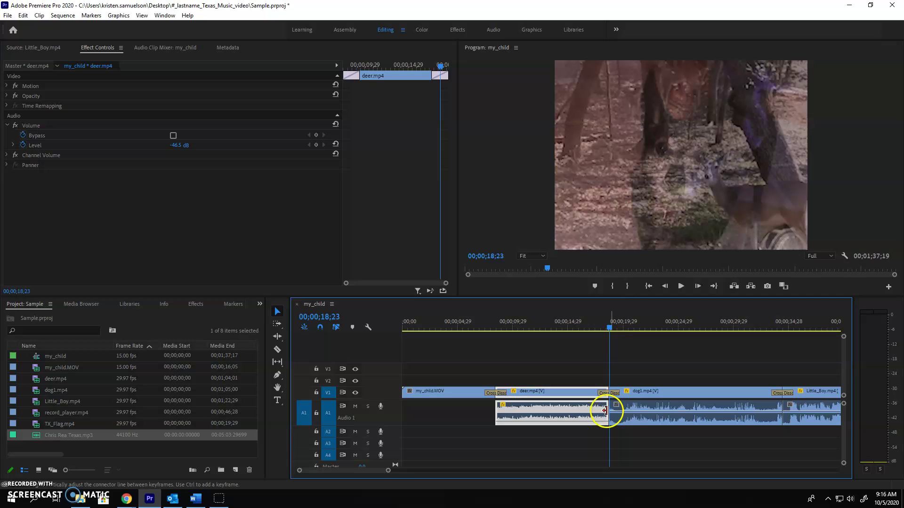
{"action": "left_click", "coordinate": [23, 146]}
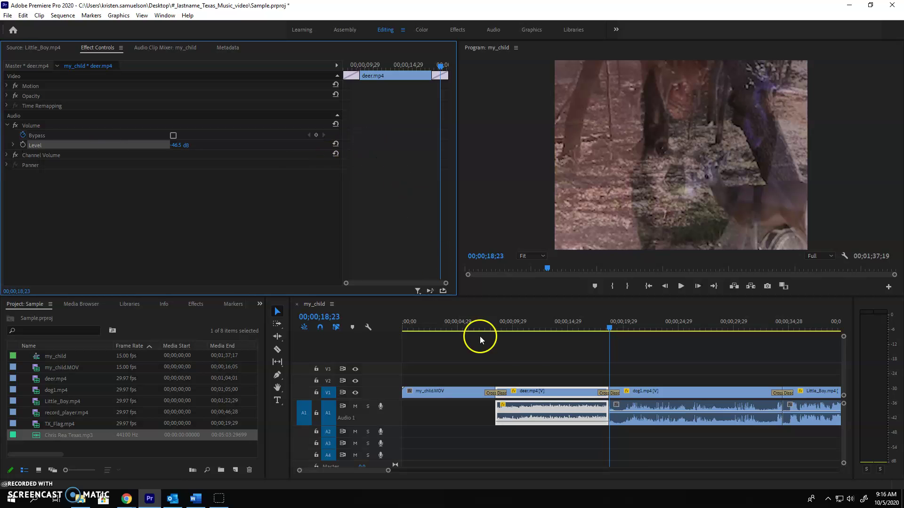
Select the dog1.mp4 clip and turn off its volume Level keyframing with the playhead at 00;00;18;23.
{"action": "left_click", "coordinate": [632, 413]}
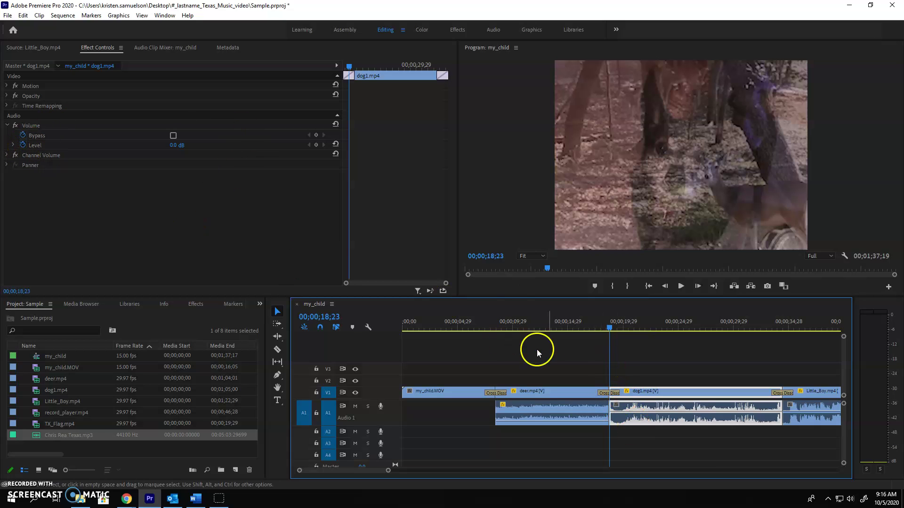
{"action": "left_click", "coordinate": [609, 327]}
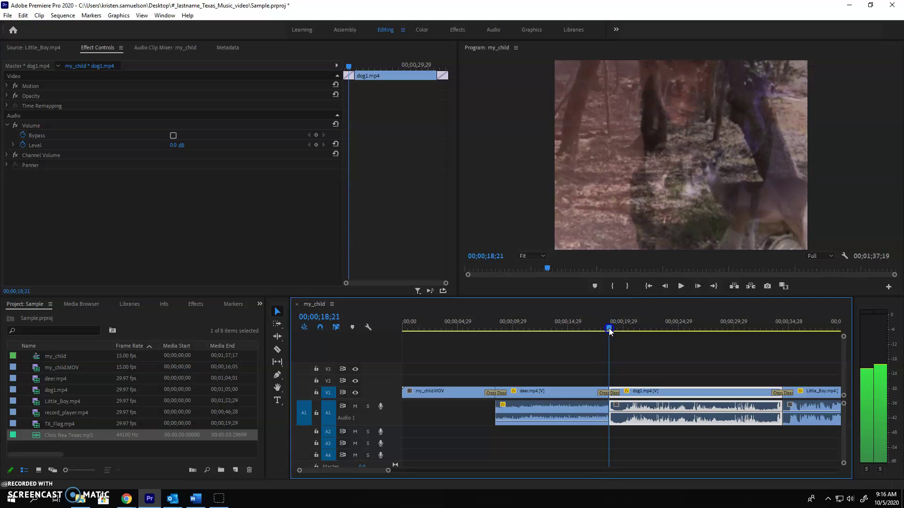
{"action": "left_click", "coordinate": [611, 329]}
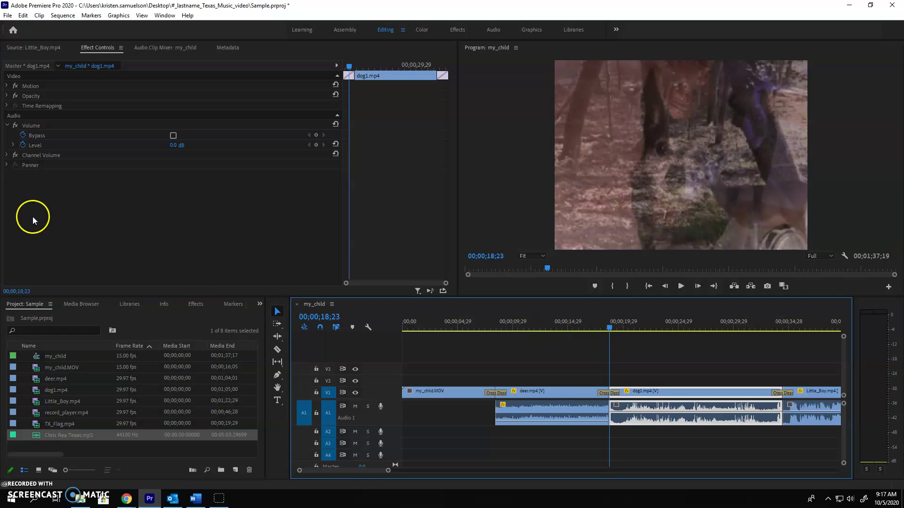
{"action": "left_click", "coordinate": [23, 145]}
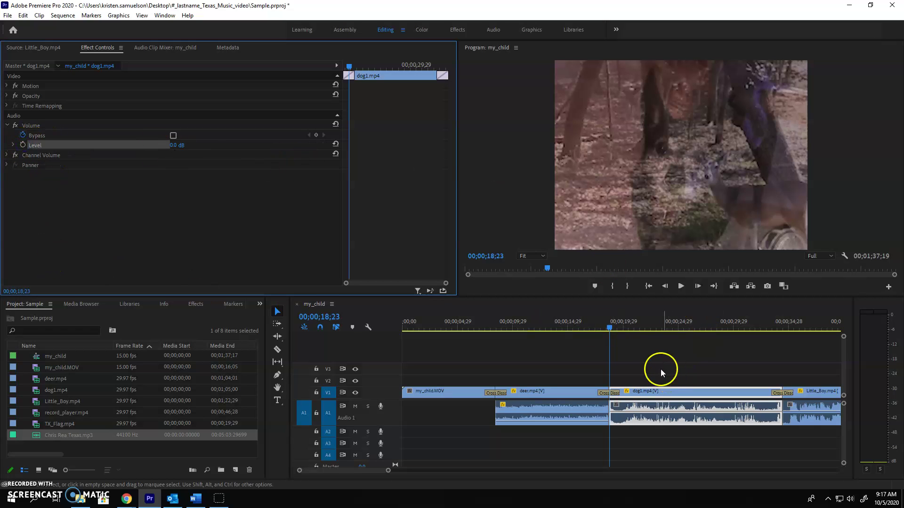
{"action": "left_click", "coordinate": [612, 329]}
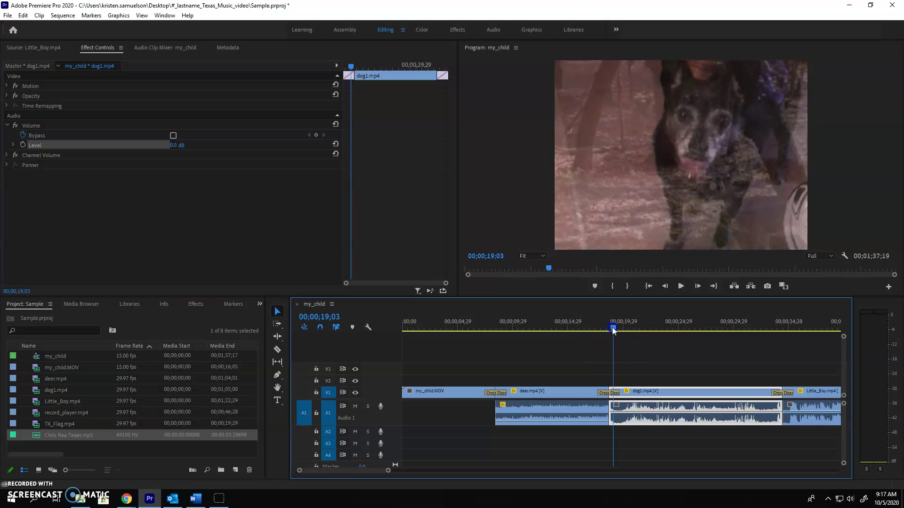
{"action": "left_click_drag", "start_coordinate": [613, 330], "coordinate": [621, 328]}
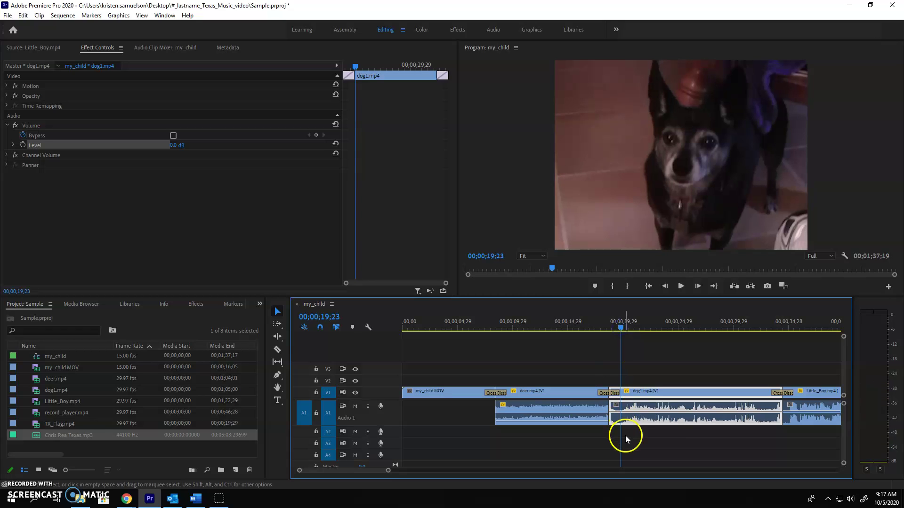
{"action": "left_click", "coordinate": [316, 136]}
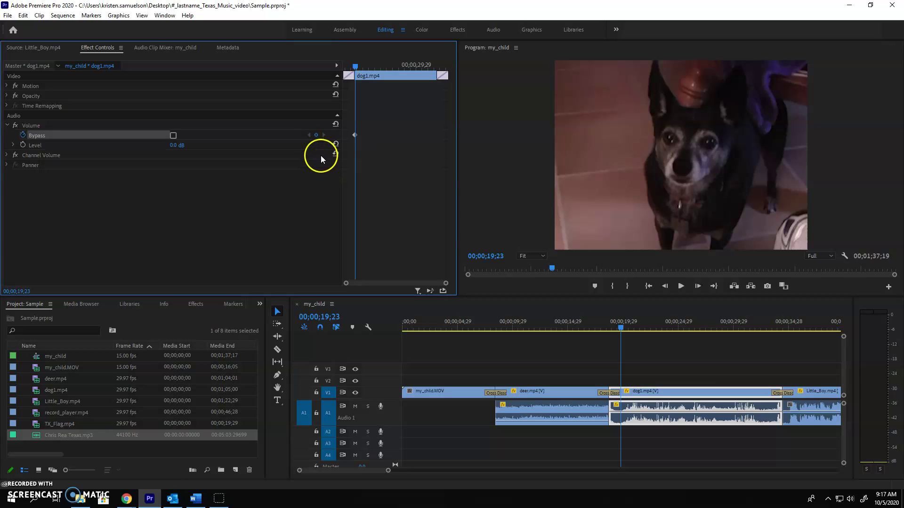
{"action": "left_click", "coordinate": [23, 135]}
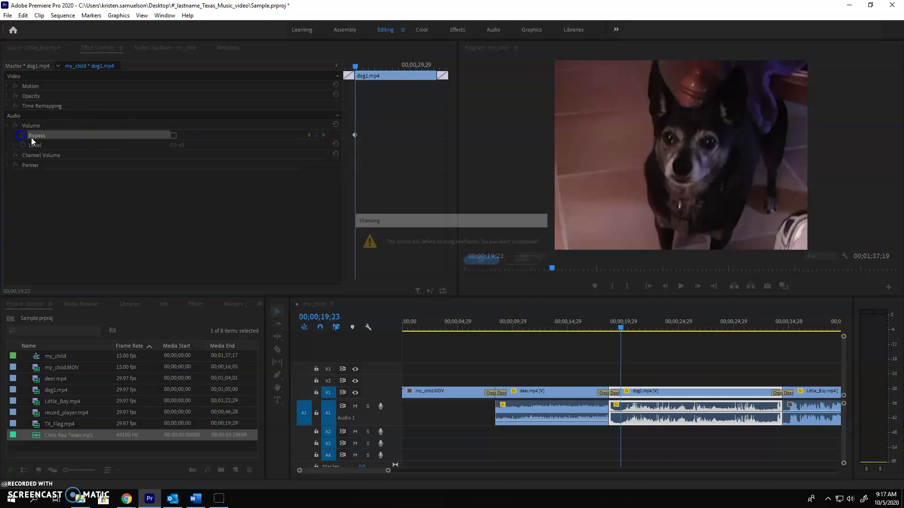
{"action": "left_click", "coordinate": [480, 262]}
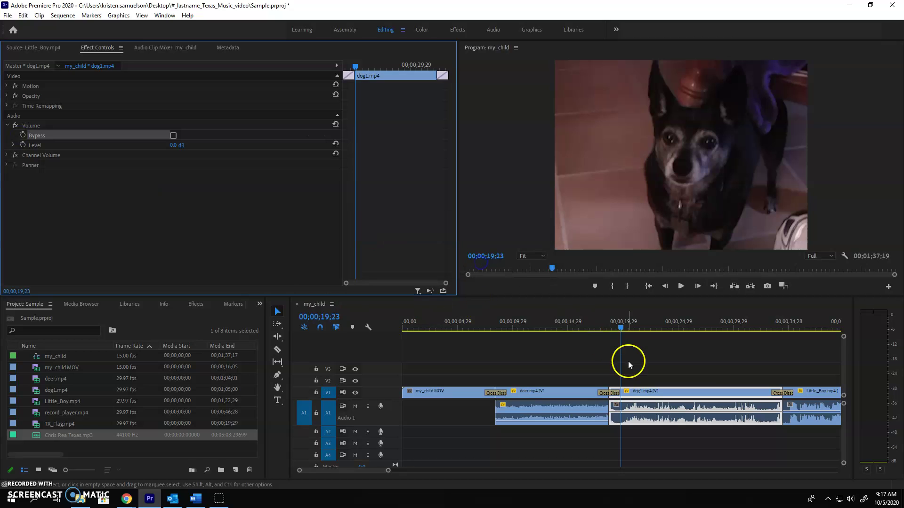
Turn on volume Level keyframing for dog1.mp4 at 00;00;18;23 to set a keyframe at the clip's start.
{"action": "left_click", "coordinate": [613, 328]}
{"action": "left_click_drag", "start_coordinate": [612, 328], "coordinate": [610, 327]}
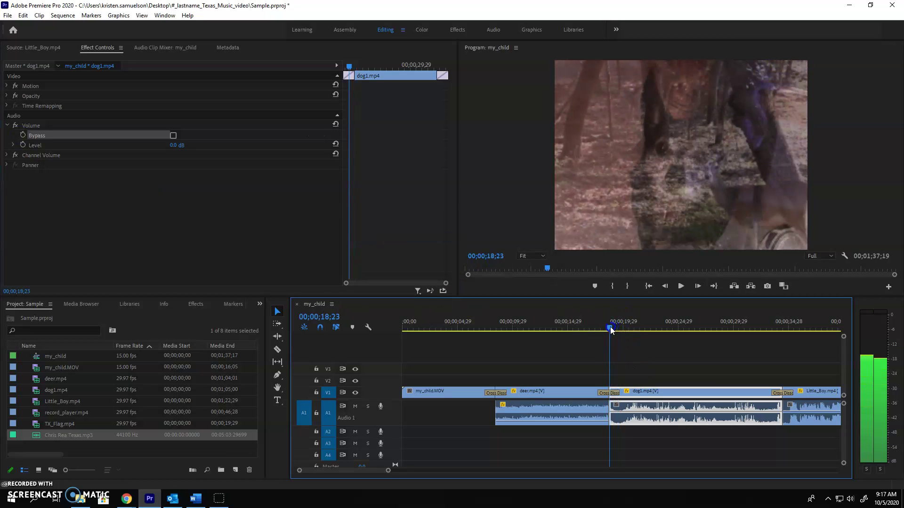
{"action": "left_click", "coordinate": [23, 145]}
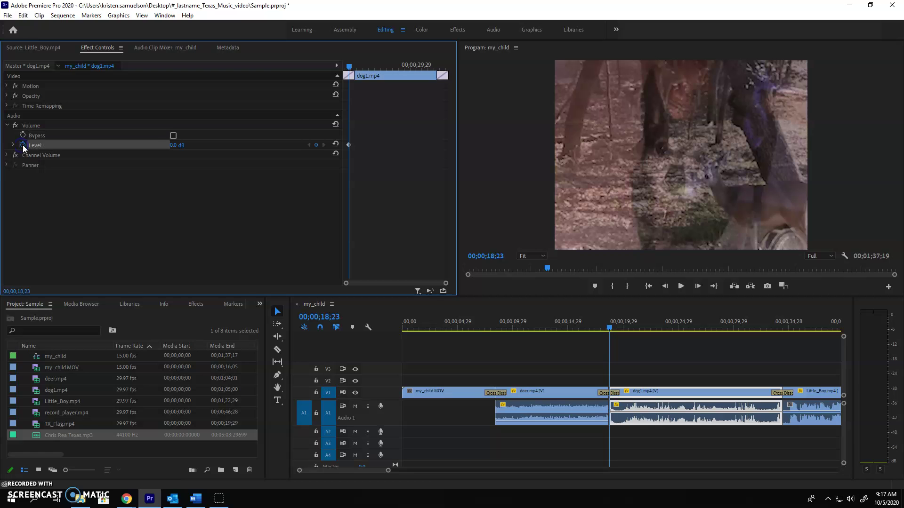
Add a Level keyframe to dog1.mp4 at 00;00;19;23 and lower the clip's first keyframe to silence for an audio fade-in.
{"action": "left_click_drag", "start_coordinate": [611, 327], "coordinate": [620, 326]}
{"action": "left_click", "coordinate": [412, 192]}
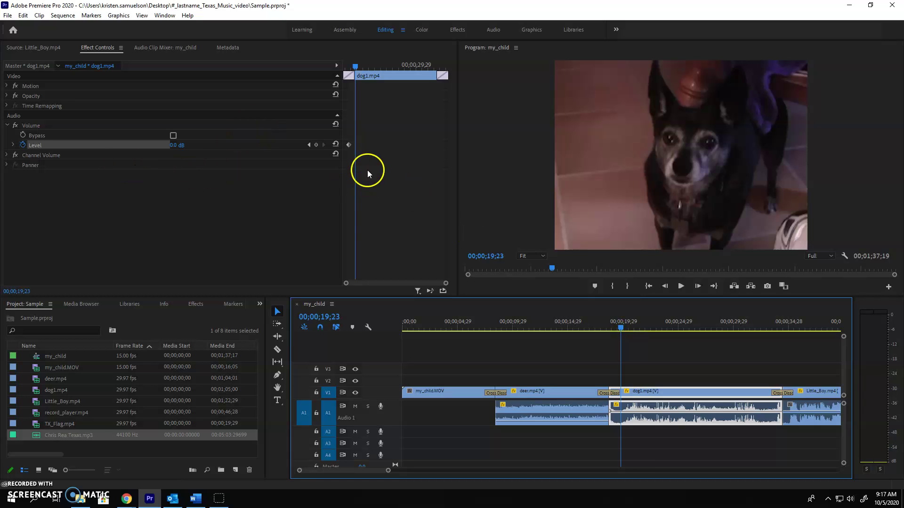
{"action": "left_click", "coordinate": [316, 145]}
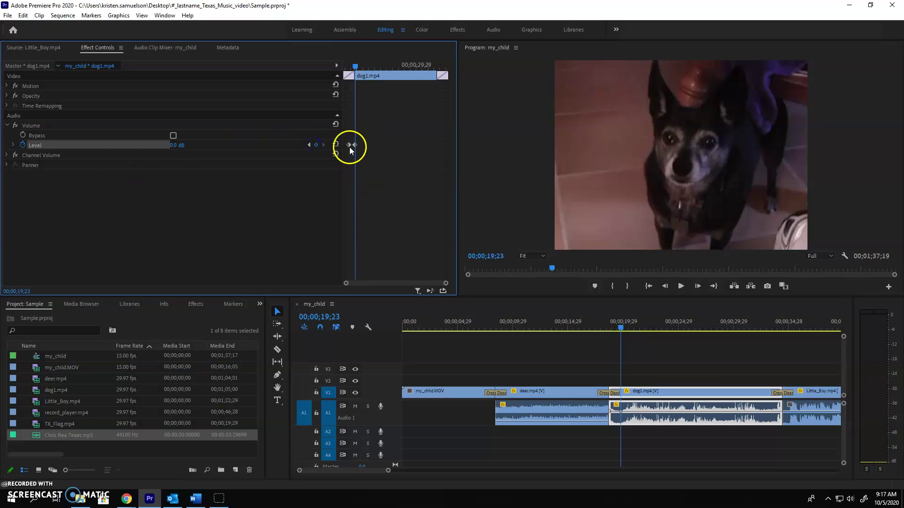
{"action": "left_click", "coordinate": [610, 414]}
{"action": "left_click_drag", "start_coordinate": [610, 413], "coordinate": [611, 431]}
Add a volume Level keyframe at the end of dog1.mp4, at 00;00;34;08.
{"action": "mouse_move", "coordinate": [623, 331]}
{"action": "left_mouse_down"}
{"action": "mouse_move", "coordinate": [608, 329]}
{"action": "mouse_move", "coordinate": [623, 330]}
{"action": "left_mouse_up"}
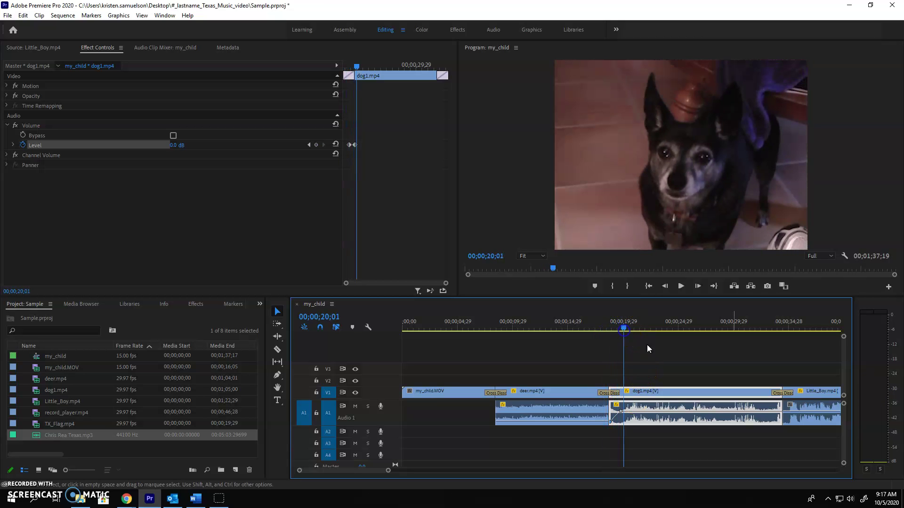
{"action": "left_click", "coordinate": [770, 329]}
{"action": "left_click_drag", "start_coordinate": [770, 327], "coordinate": [782, 334]}
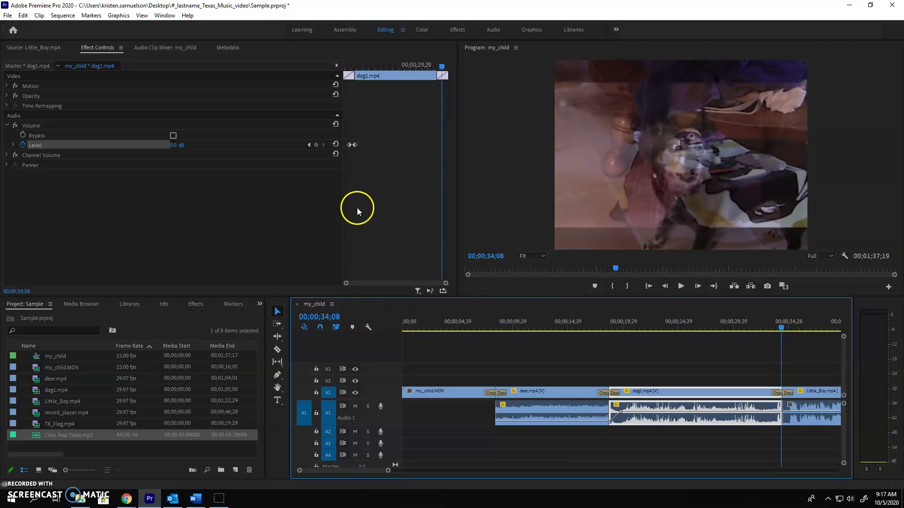
{"action": "left_click", "coordinate": [316, 145]}
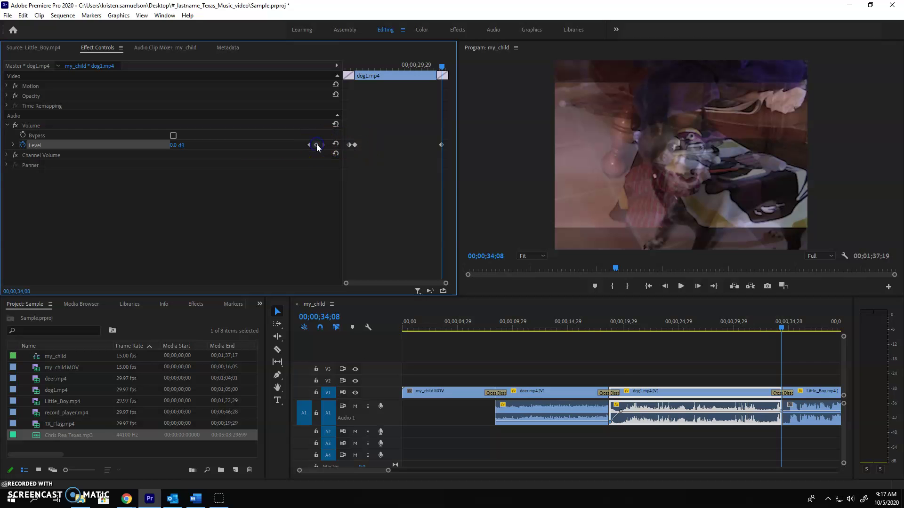
Add a Level keyframe to dog1.mp4 at 00;00;33;09 and lower the clip's last keyframe to silence for an audio fade-out.
{"action": "left_click_drag", "start_coordinate": [781, 326], "coordinate": [771, 331]}
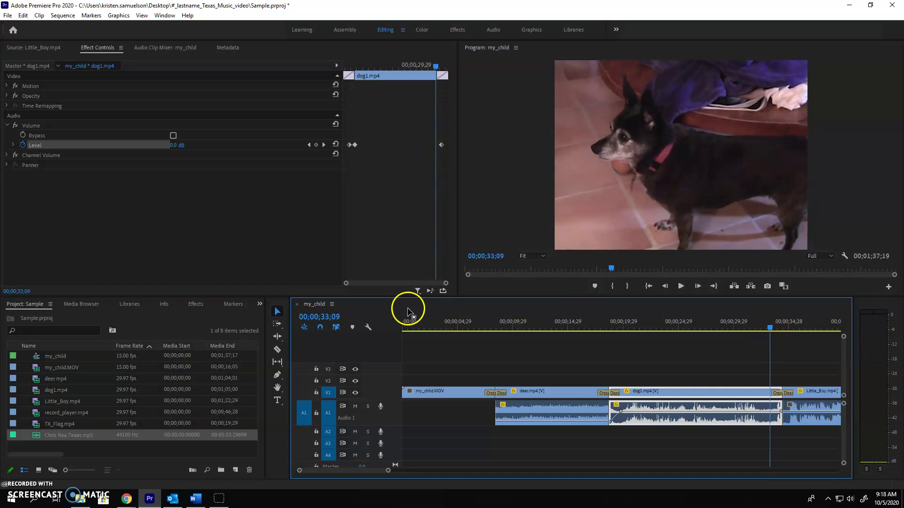
{"action": "key", "text": "Left"}
{"action": "key", "text": "Left"}
{"action": "key", "text": "Right"}
{"action": "key", "text": "Right"}
{"action": "left_click", "coordinate": [316, 145]}
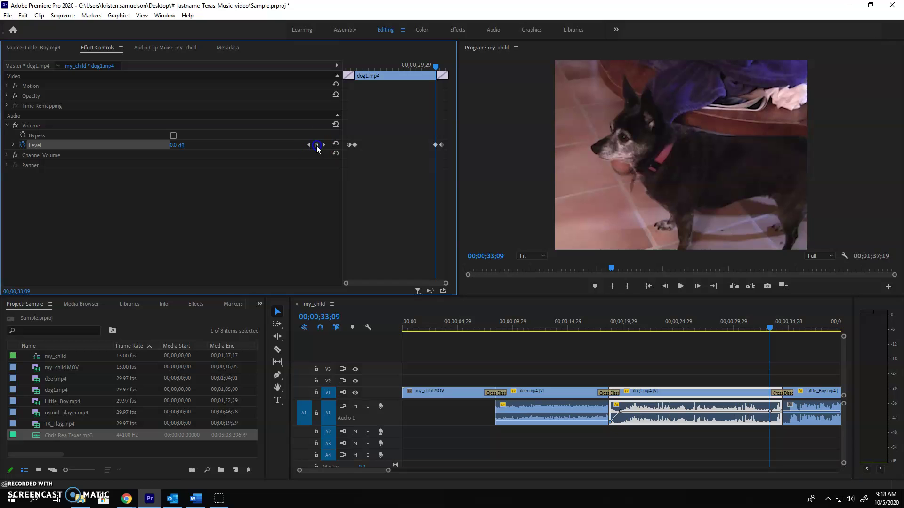
{"action": "left_click_drag", "start_coordinate": [781, 413], "coordinate": [781, 436]}
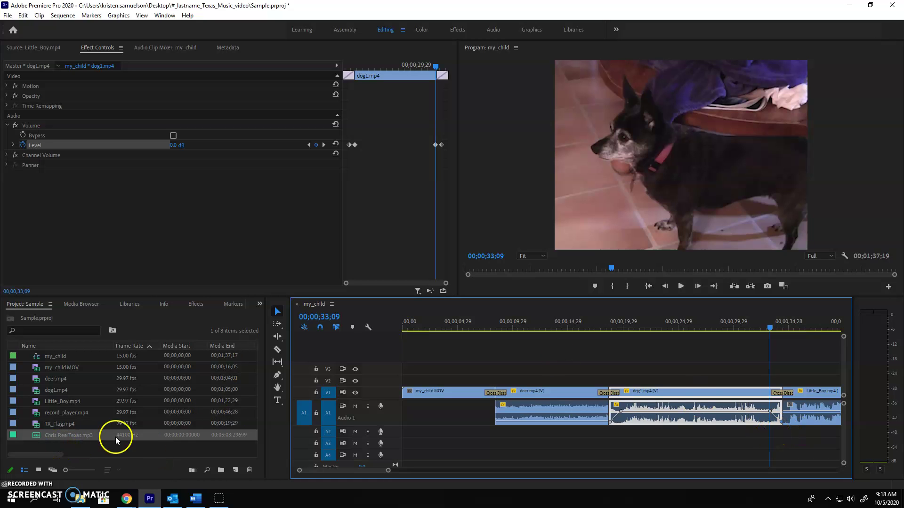
Place Chris Rea Texas.mp3 on audio track A2 at the very start of the my_child sequence.
{"action": "left_click", "coordinate": [37, 436]}
{"action": "left_click_drag", "start_coordinate": [36, 436], "coordinate": [404, 432]}
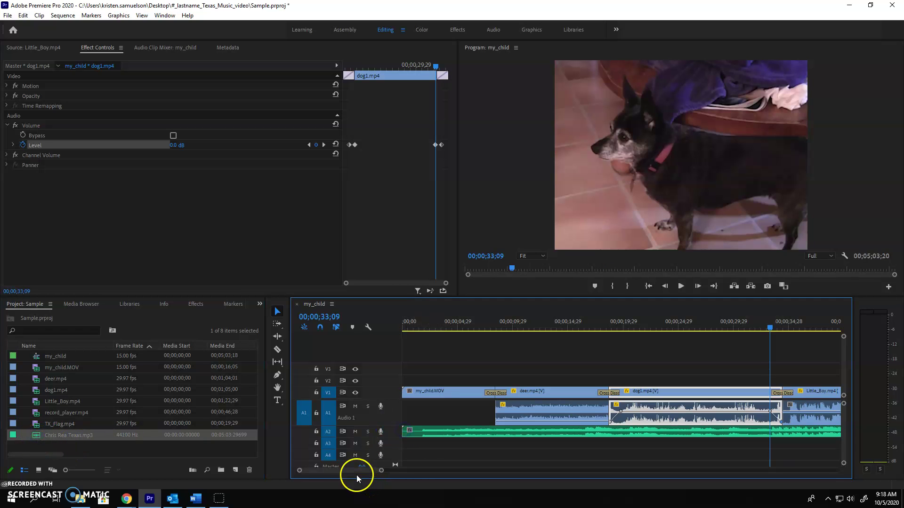
Split the music clip on A2 with the Razor tool at the end of TX_Flag.mp4 and delete the excess after the cut.
{"action": "left_click_drag", "start_coordinate": [349, 473], "coordinate": [409, 463]}
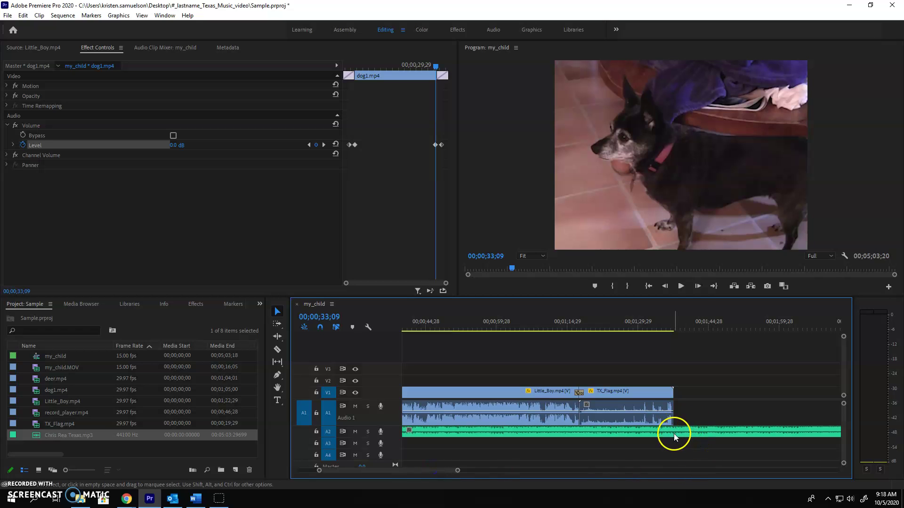
{"action": "left_click", "coordinate": [277, 351]}
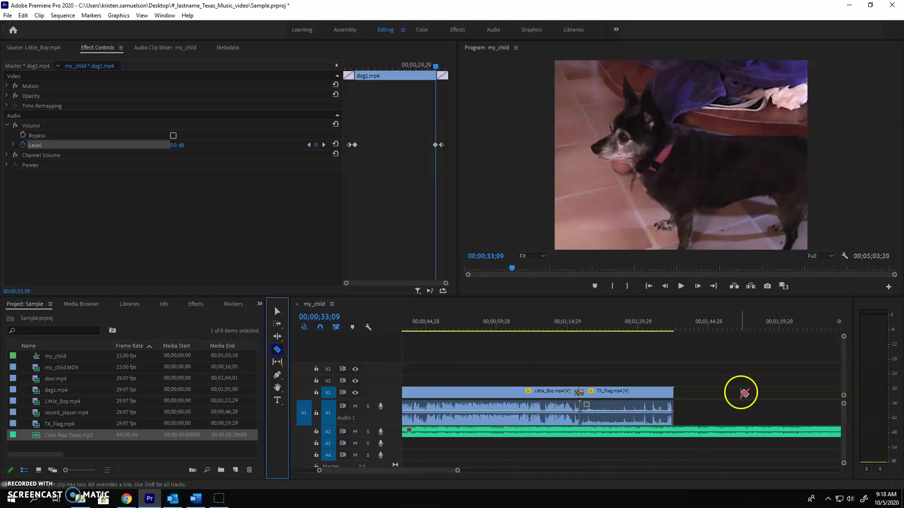
{"action": "left_click", "coordinate": [674, 432]}
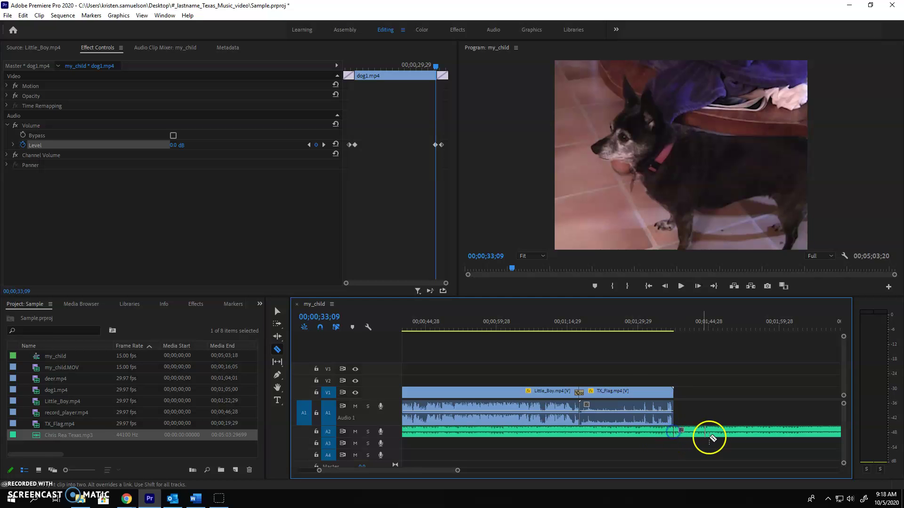
{"action": "left_click", "coordinate": [278, 312]}
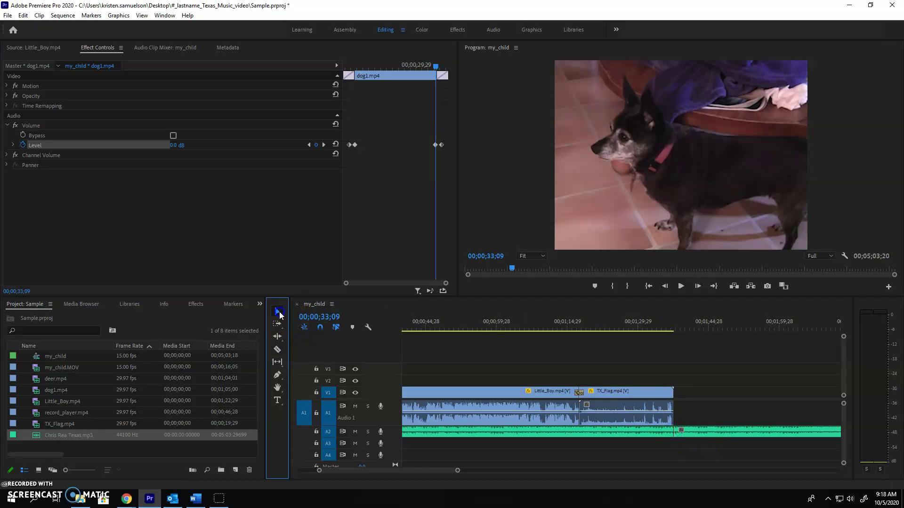
{"action": "left_click", "coordinate": [719, 432]}
{"action": "key", "text": "Delete"}
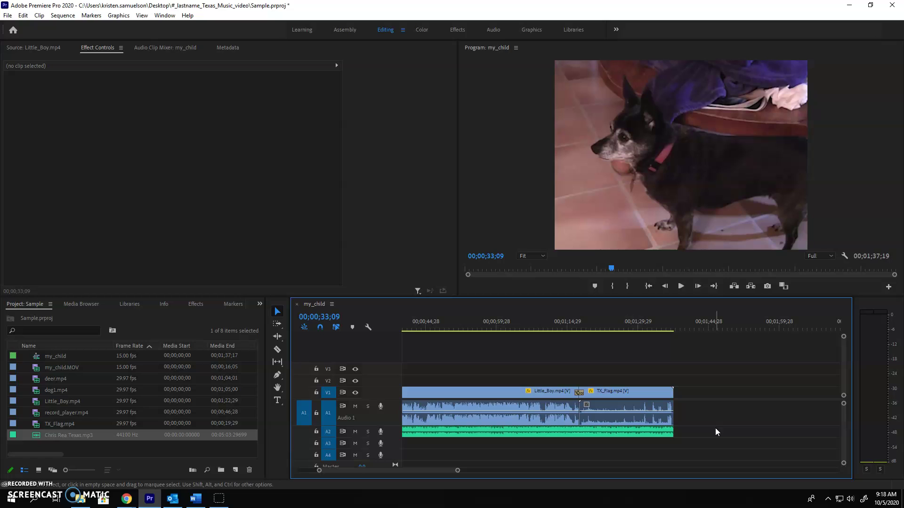